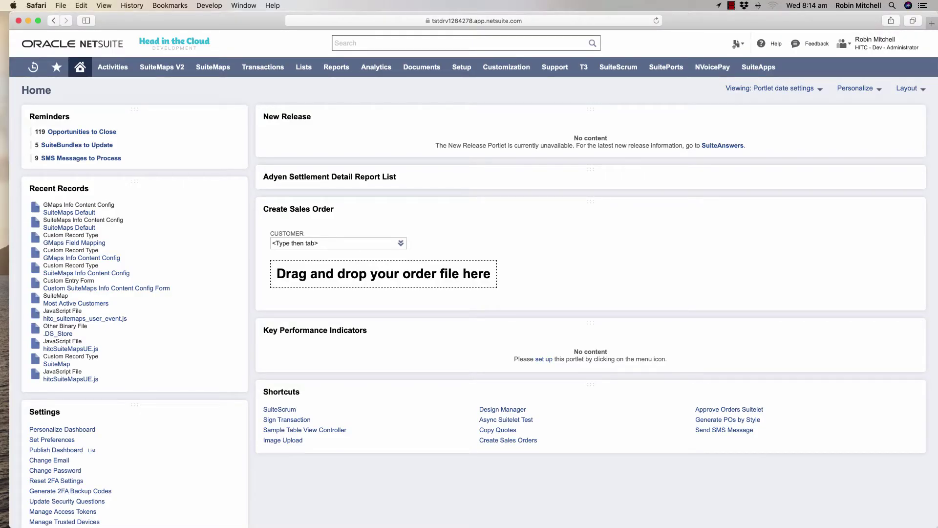
Text the Starbucks contact about the 11:00 meeting, then view the received message in Google Voice.
mouse_move(57, 67)
click(79, 282)
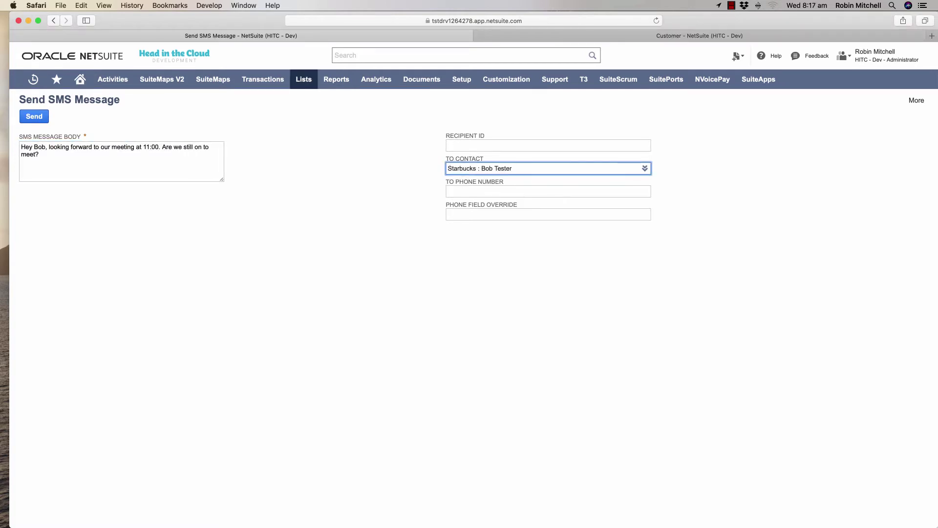
click(34, 116)
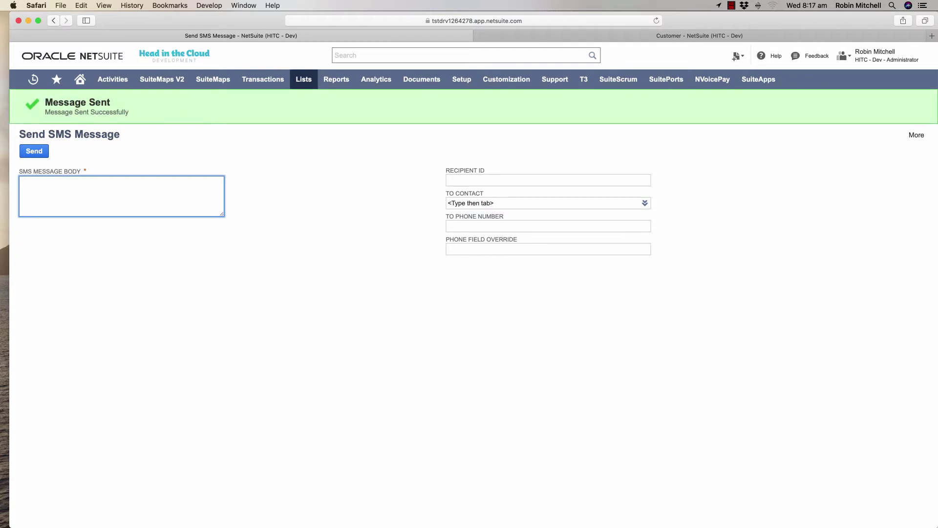
key(super+Tab)
click(293, 144)
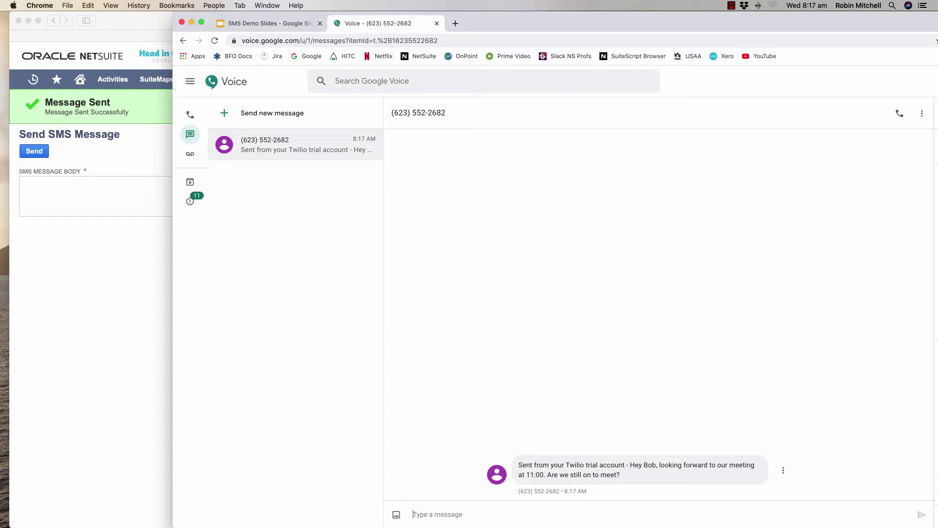
Reply 'Yes, see you there' to the SMS from the phone's message thread.
text(Yes, see you there)
key(Return)
key(super+Tab)
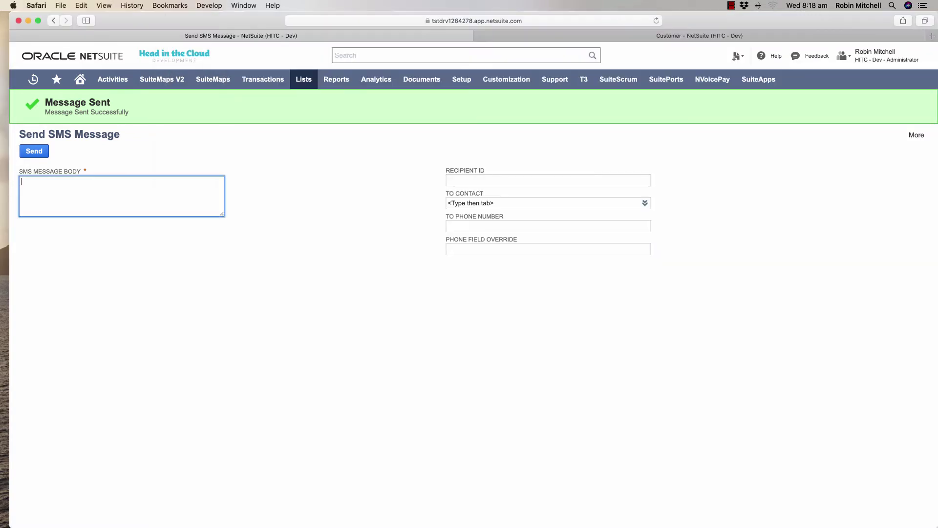
Go to the home dashboard and review the SMS messages waiting to be processed.
mouse_move(80, 79)
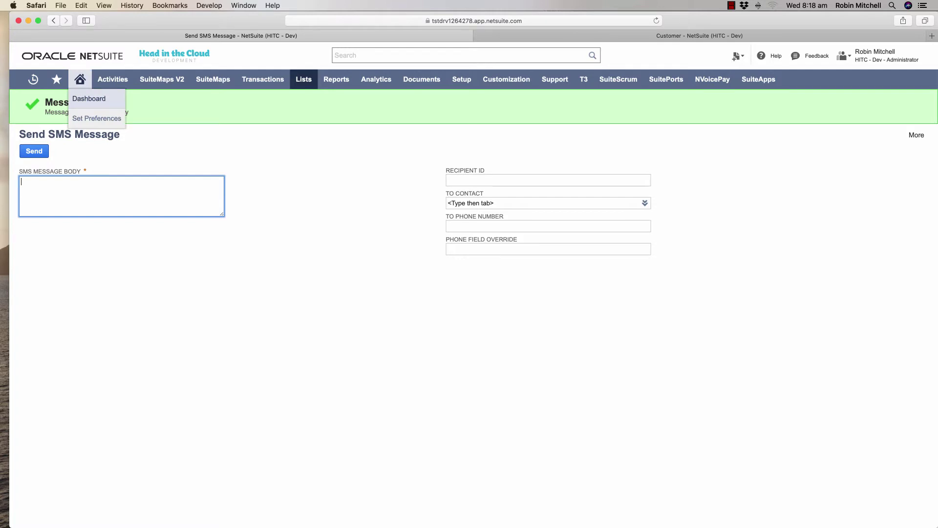
click(89, 99)
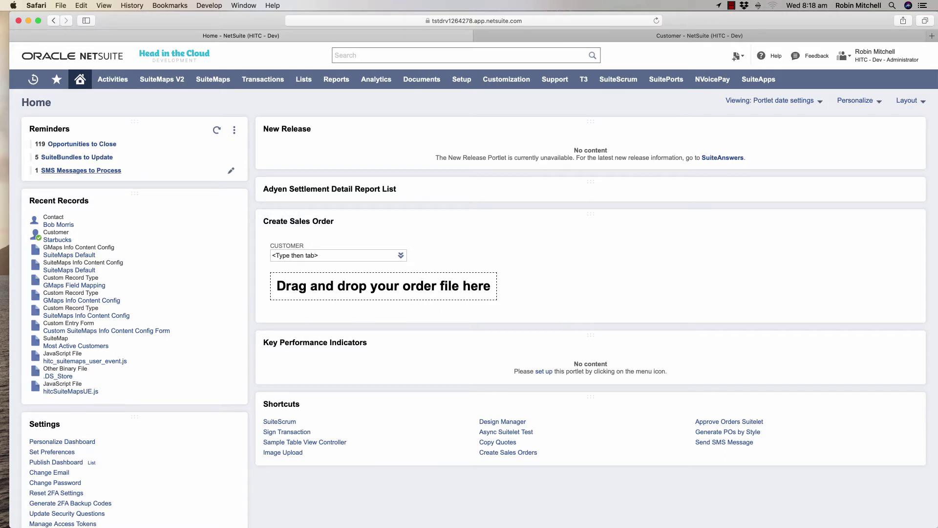
click(82, 170)
mouse_move(113, 79)
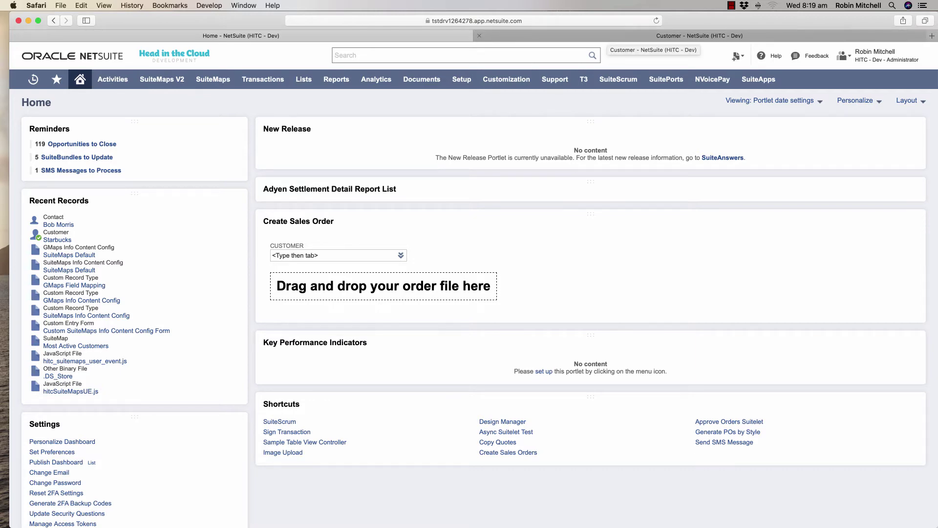
Start a new Starbucks quote with item ACC00001, the 400 Watt Power Supply.
click(609, 36)
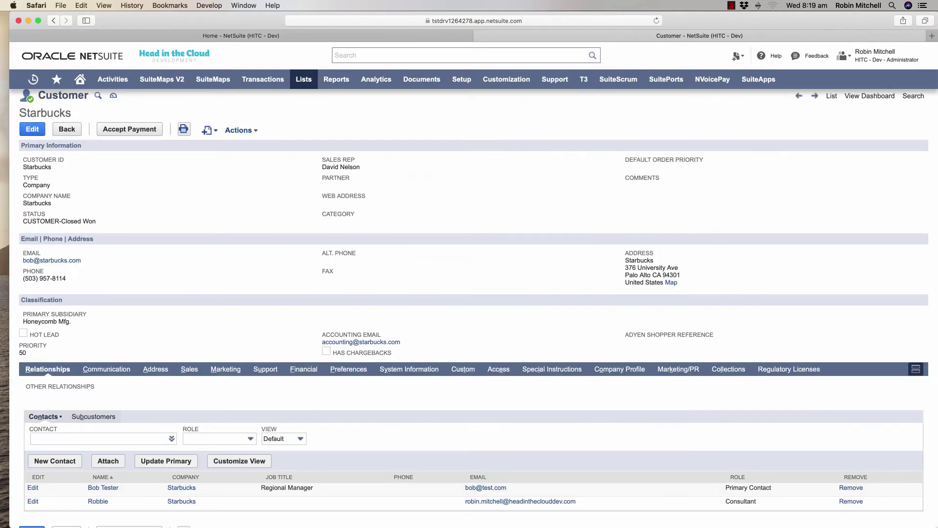
mouse_move(209, 130)
click(221, 326)
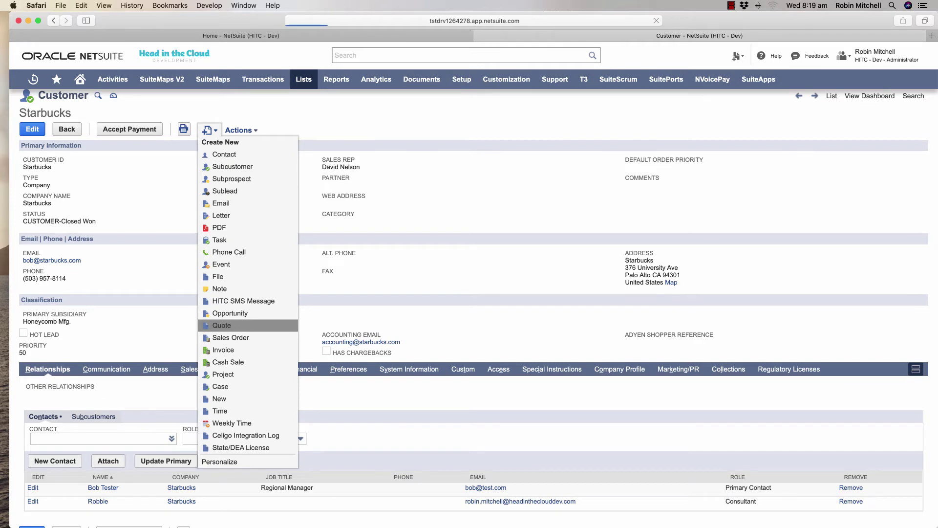
scroll(469, 293, down, 5)
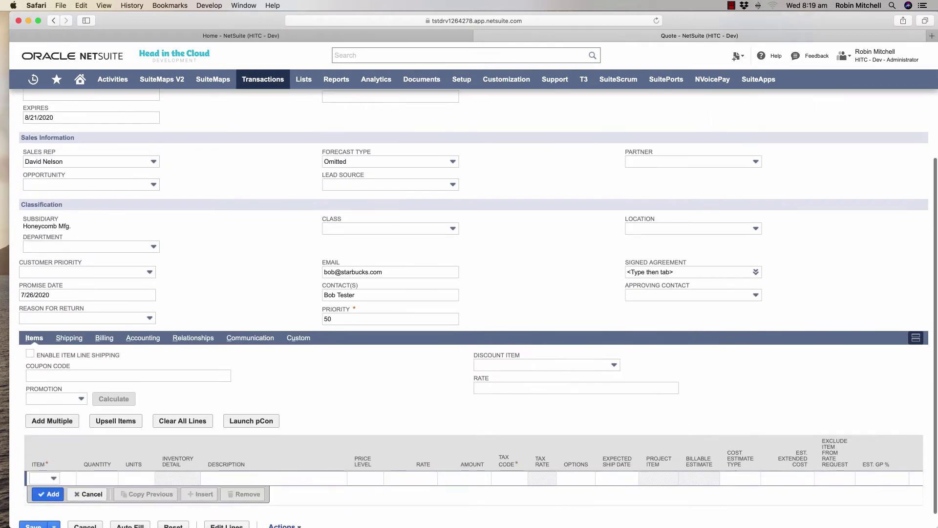
click(54, 478)
click(44, 404)
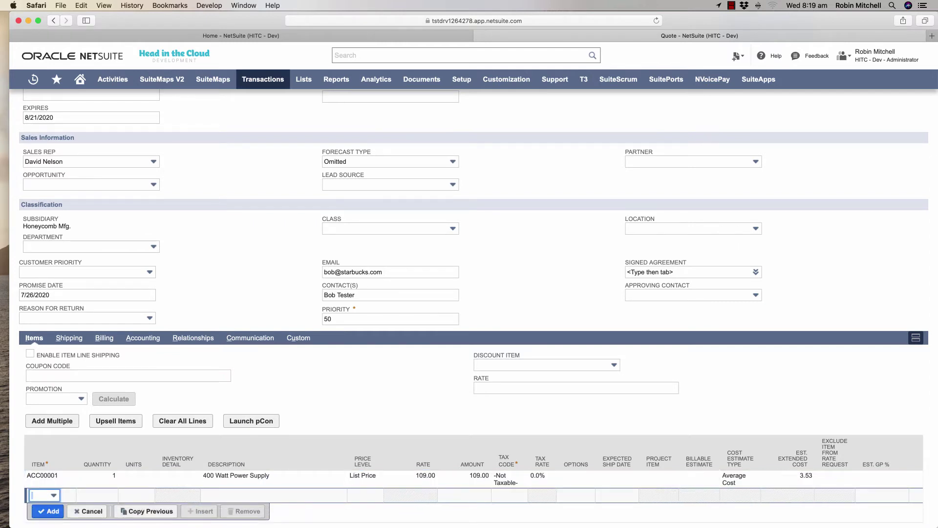
Set the second Starbucks contact as approving contact and save the quote.
click(689, 295)
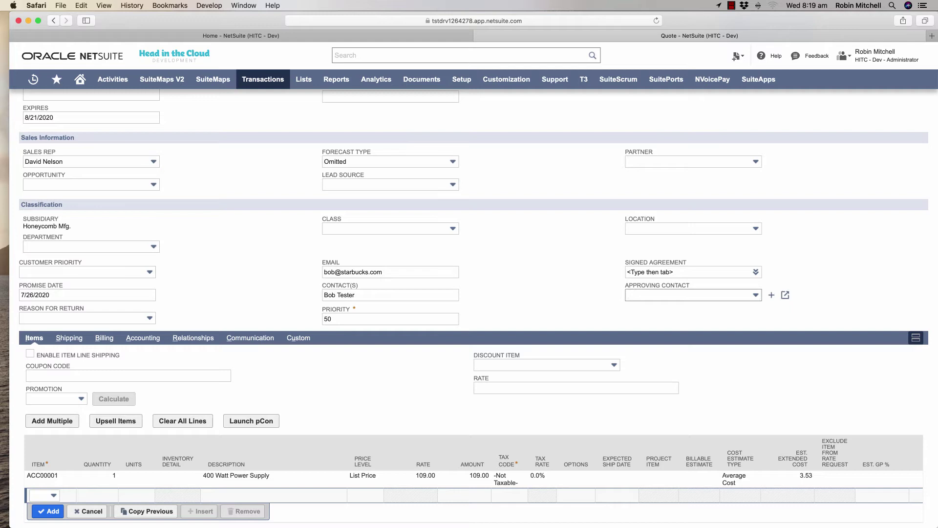
key(Down)
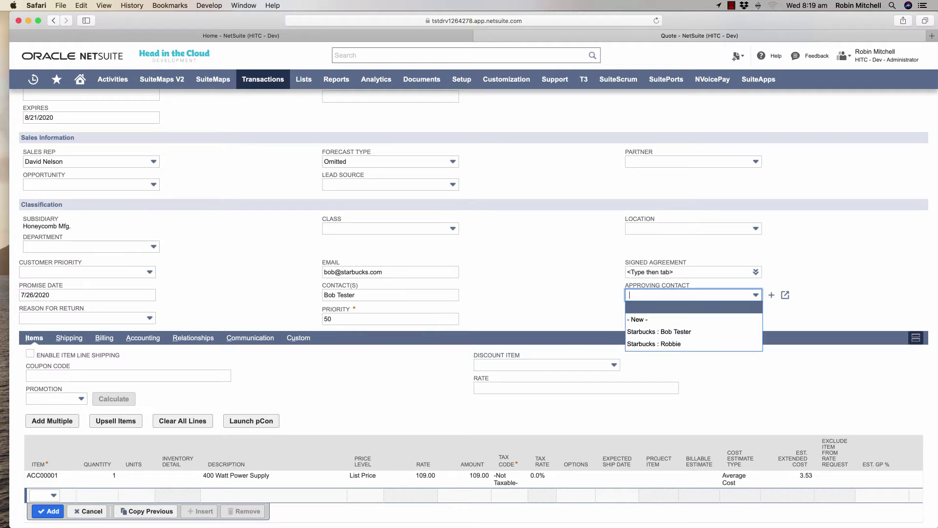
key(Down)
key(Down)
key(Down)
key(Return)
key(Tab)
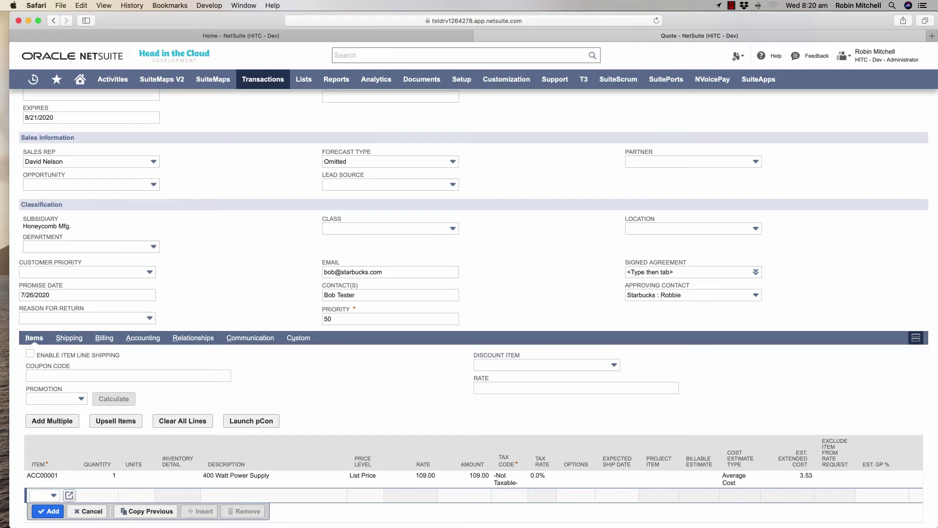
scroll(470, 293, down, 2)
click(33, 509)
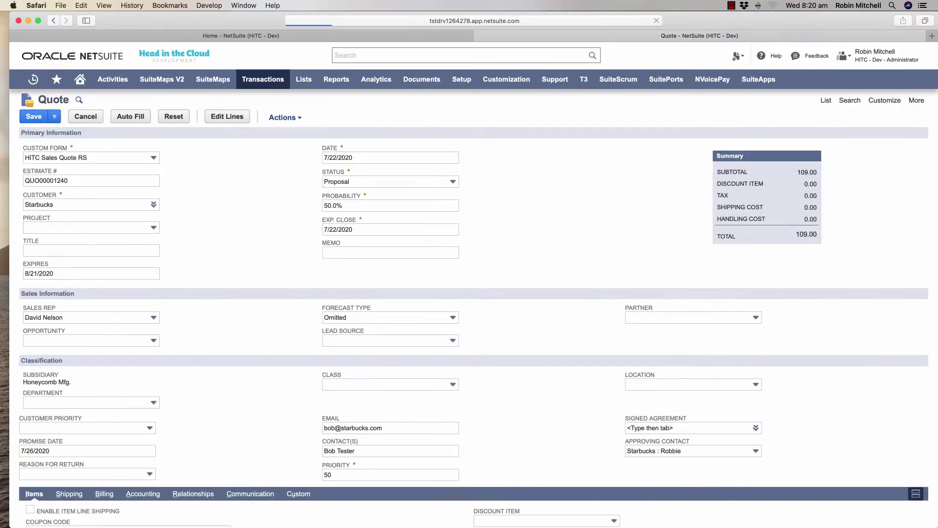
key(super+Tab)
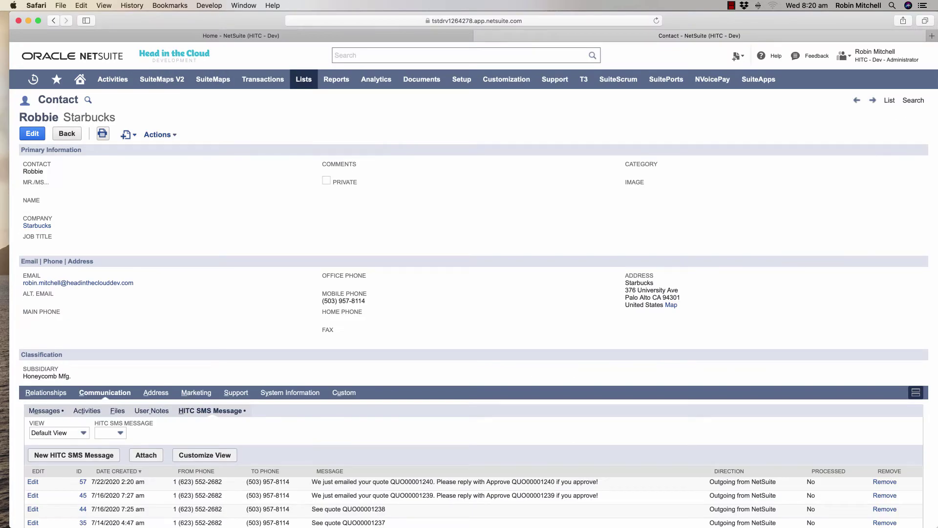
Scroll through the contact's HITC SMS Message log showing the outgoing QUO00001240 approval SMS.
scroll(469, 293, down, 1)
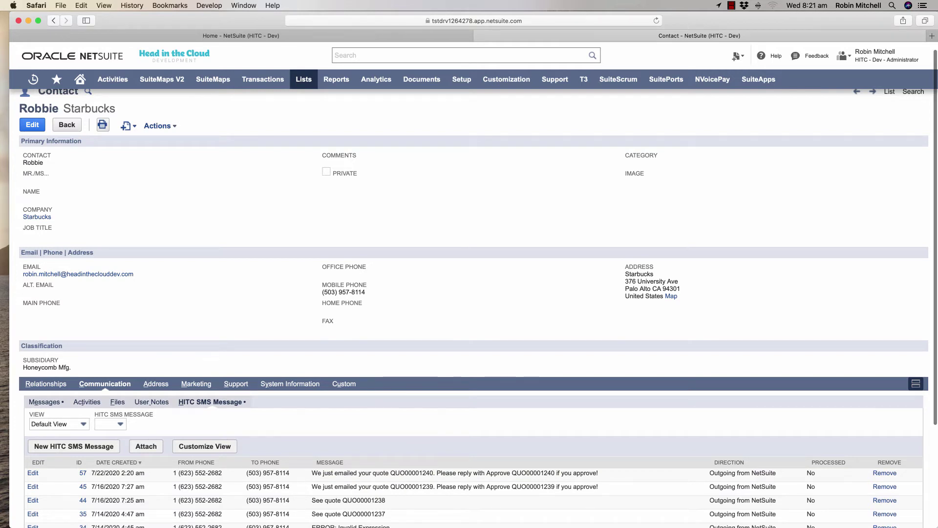
scroll(469, 293, up, 1)
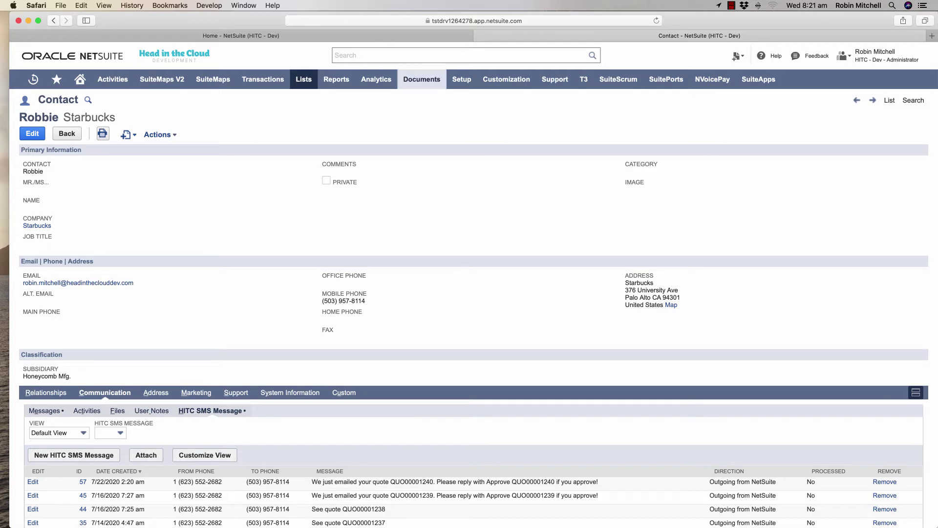
Open the Quote - Send SMS workflow in a new tab and view its Send Approval SMS state's HITC Send SMS action.
mouse_move(507, 79)
mouse_move(495, 177)
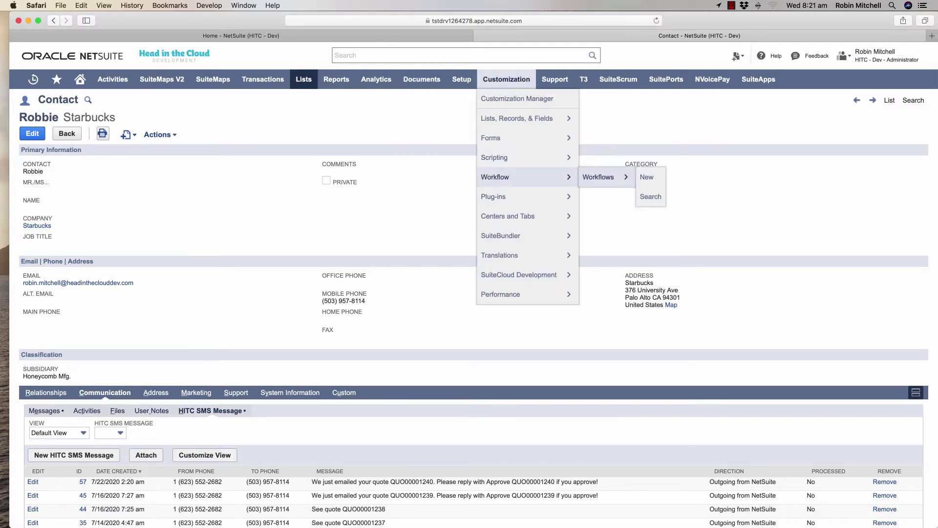
right_click(598, 176)
click(631, 182)
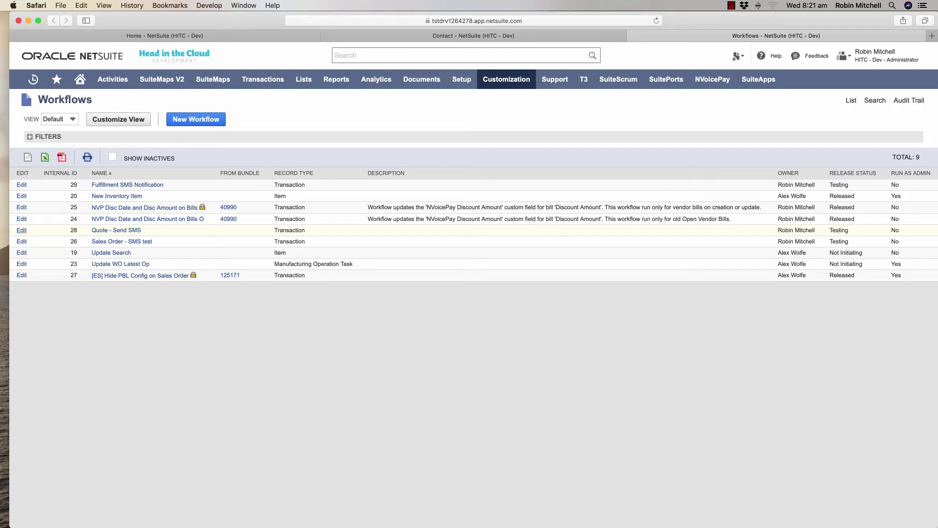
click(21, 231)
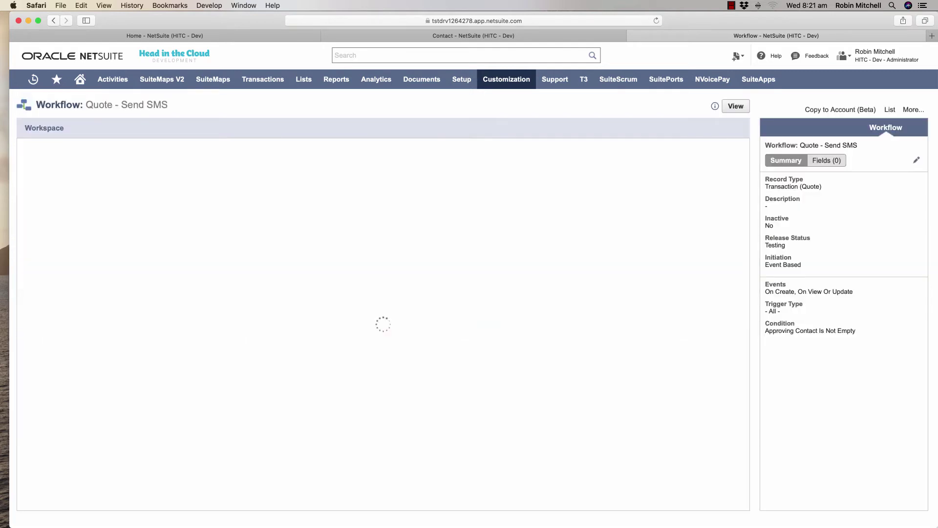
click(195, 224)
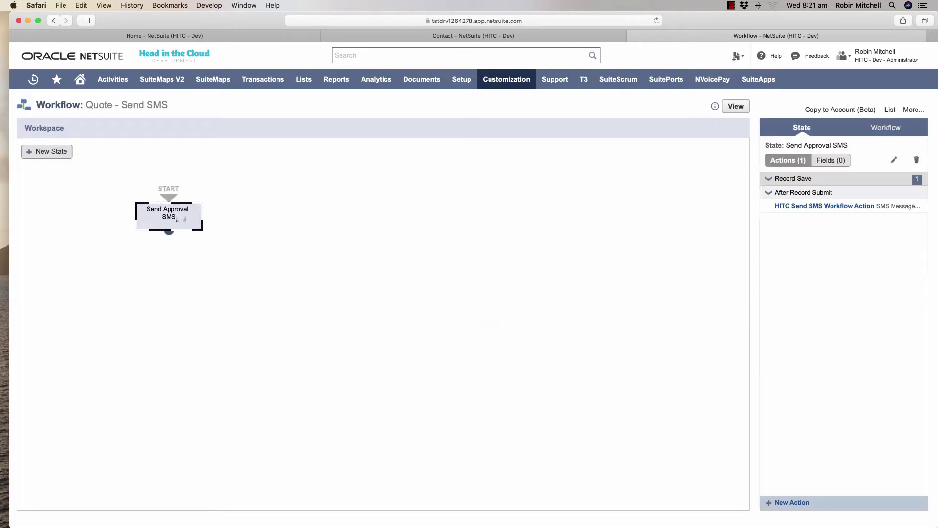
click(824, 206)
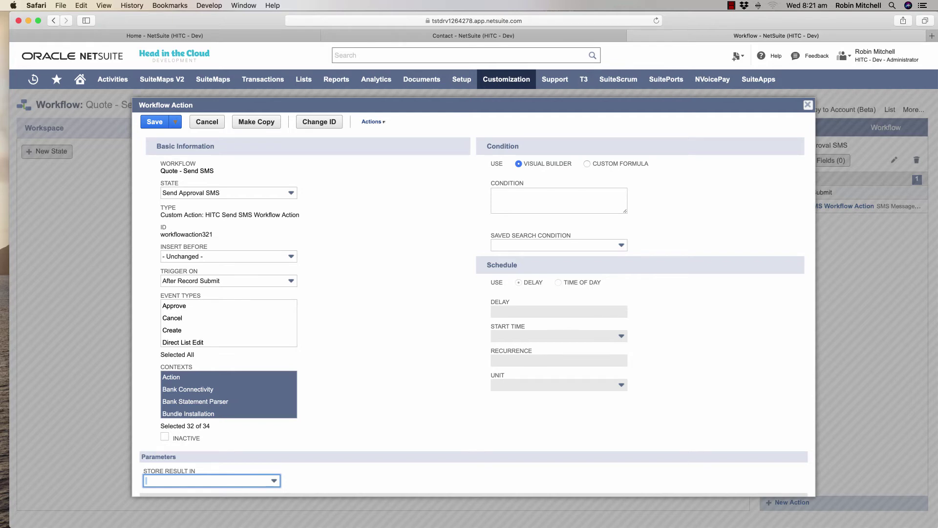
Inspect the action's Recipient Field Id and read through its SMS Message Formula.
scroll(473, 305, down, 5)
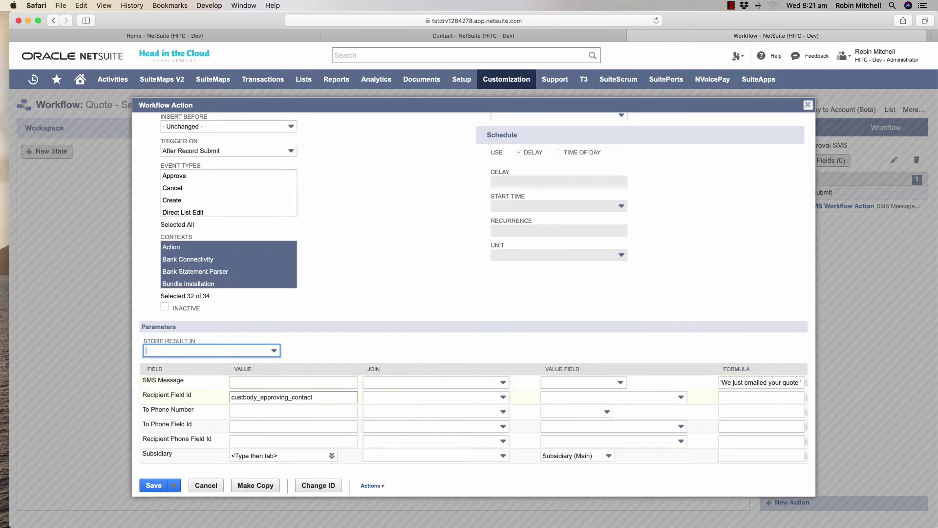
click(293, 397)
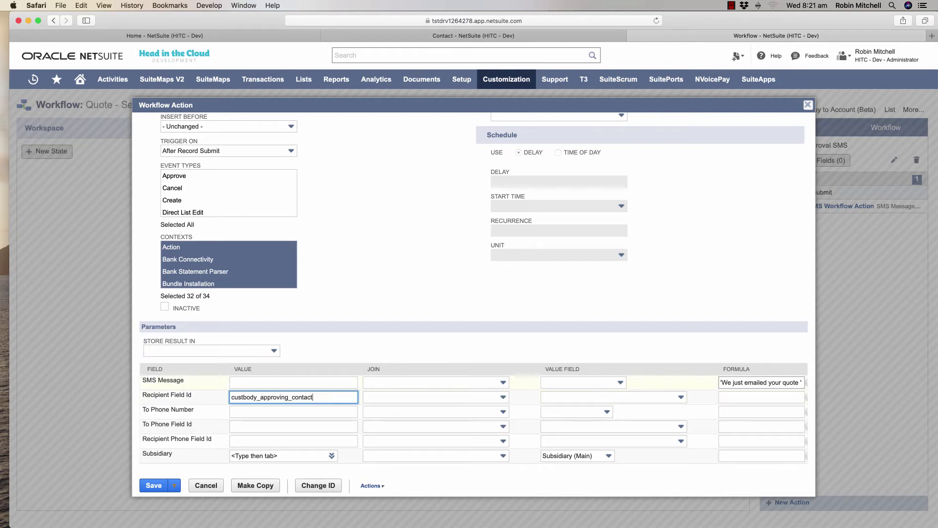
click(761, 382)
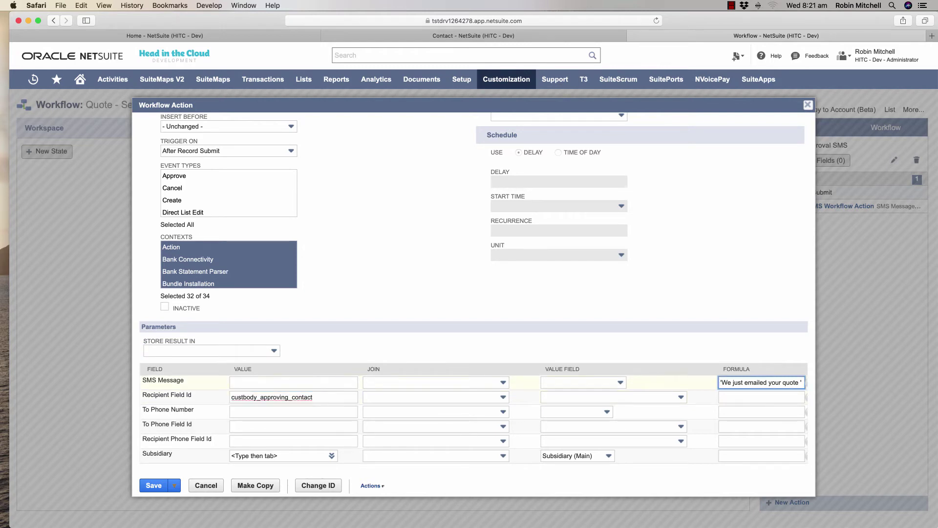
key(shift+Right)
key(shift+Right)
key(shift+Right)
key(shift+Right)
key(shift+Right)
key(shift+Right)
key(shift+Right)
key(shift+Right)
key(shift+Right)
key(shift+Right)
key(shift+Right)
key(shift+Right)
key(shift+Right)
key(shift+Right)
key(shift+Right)
key(shift+Right)
key(shift+Right)
key(shift+Right)
key(shift+Right)
key(shift+Right)
key(shift+Right)
key(shift+Right)
key(shift+Right)
key(shift+Right)
key(shift+Right)
key(shift+Right)
key(shift+Right)
key(shift+Right)
key(shift+Right)
key(shift+Right)
key(shift+Right)
key(shift+Right)
key(shift+Right)
key(shift+Right)
key(shift+Right)
key(shift+Right)
key(shift+Right)
key(shift+Right)
key(shift+Right)
key(shift+Right)
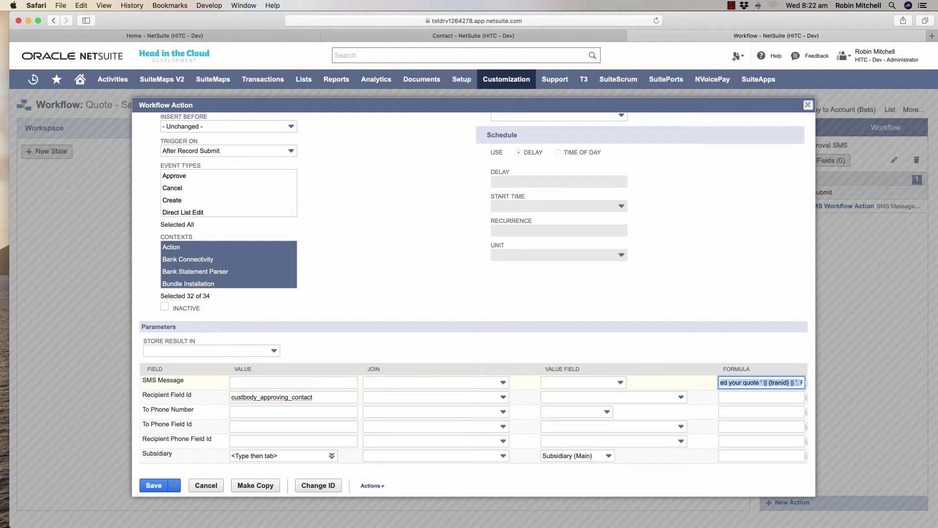
key(shift+Right)
key(shift+Right)
key(shift+Right)
key(shift+Right)
key(shift+Right)
key(shift+Right)
key(shift+Right)
key(shift+Right)
key(shift+Right)
key(shift+Right)
key(shift+Right)
key(shift+Right)
key(shift+Right)
key(shift+Right)
key(shift+Right)
key(shift+Right)
key(shift+Right)
key(shift+Right)
key(shift+Right)
key(shift+Right)
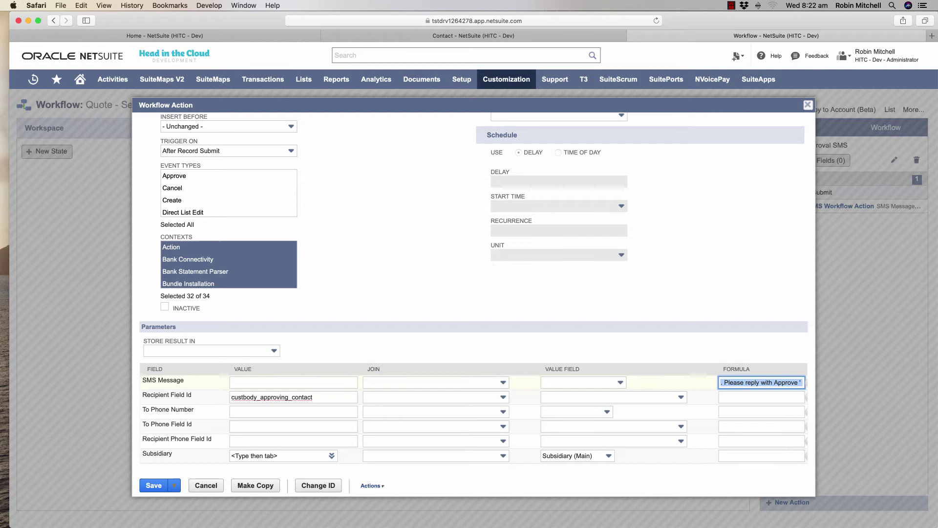
key(shift+Right)
key(shift+Right)
key(shift+Right)
key(shift+Right)
key(shift+Right)
key(shift+Right)
key(shift+Right)
key(shift+Right)
key(shift+Right)
key(shift+Right)
key(shift+Right)
key(shift+Right)
key(shift+Right)
key(shift+Right)
key(shift+Right)
key(shift+Right)
key(super+Tab)
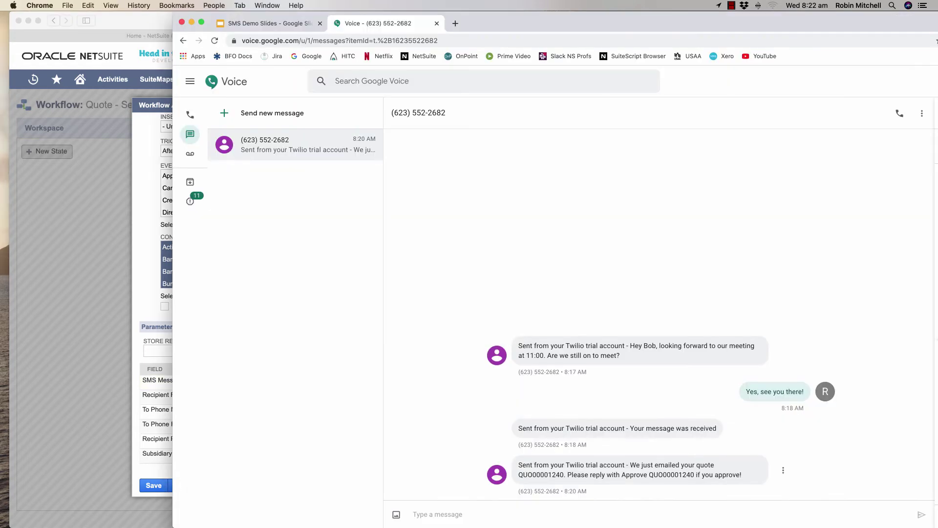
Reply 'Approve QUO00001240' in the Google Voice conversation and check the quote in NetSuite.
click(413, 514)
text(Approve QUO00001240)
key(Return)
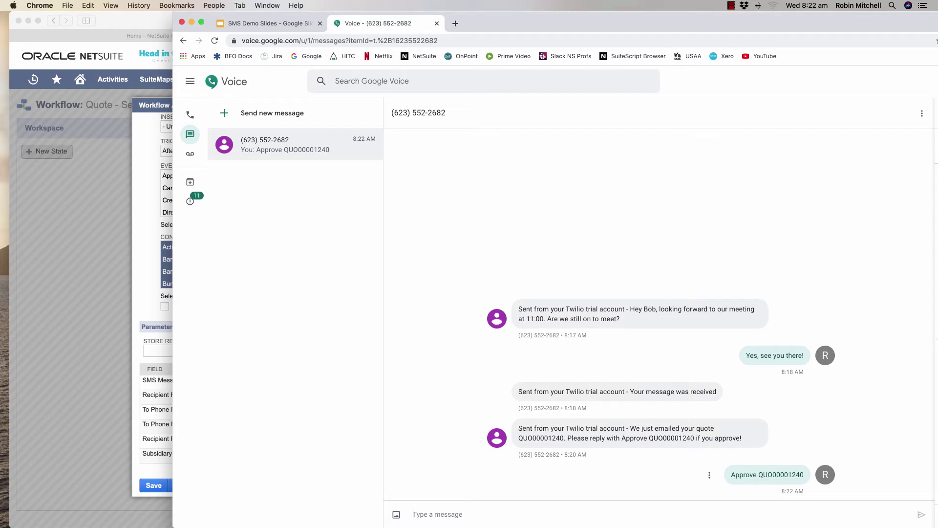
key(super+Tab)
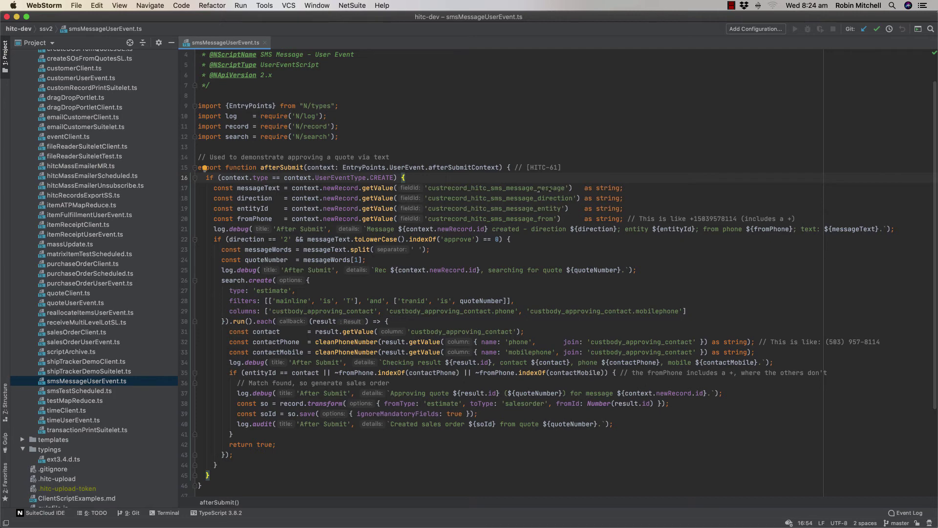
Walk through smsMessageUserEvent.ts: the approve check, quoteNumber, contact phone matching, and sales order save.
click(477, 239)
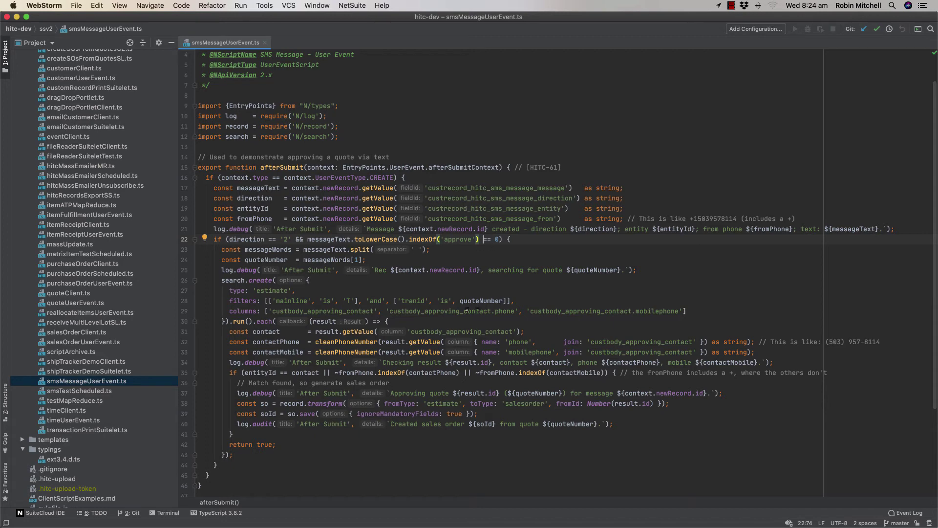
double_click(482, 301)
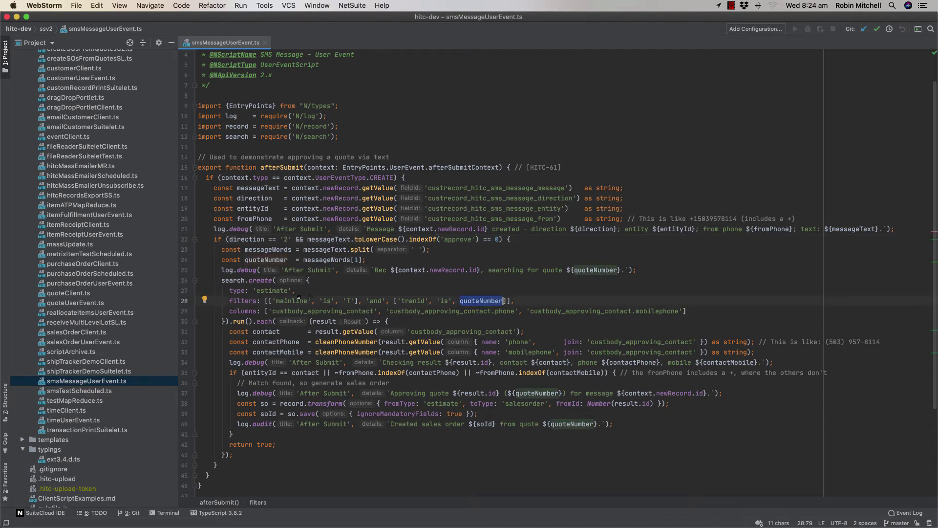
double_click(276, 351)
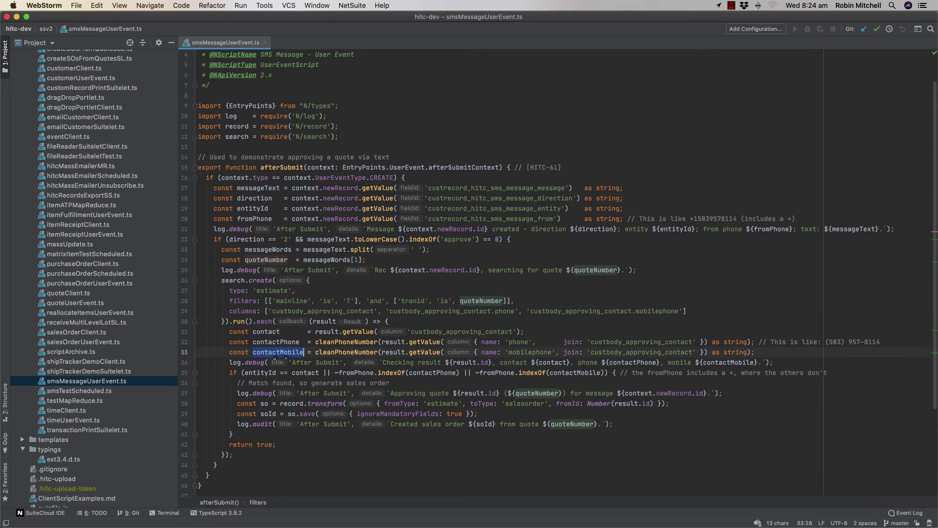
double_click(276, 341)
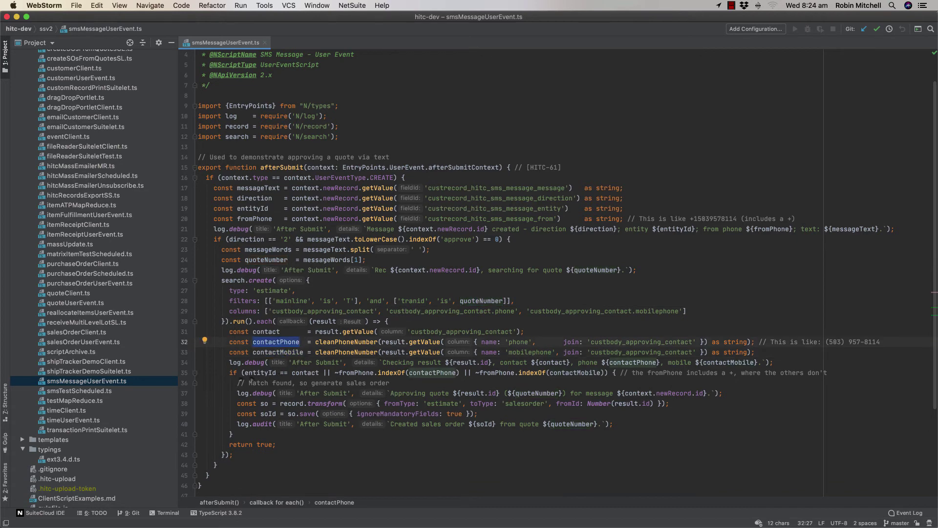
drag(251, 377, 612, 377)
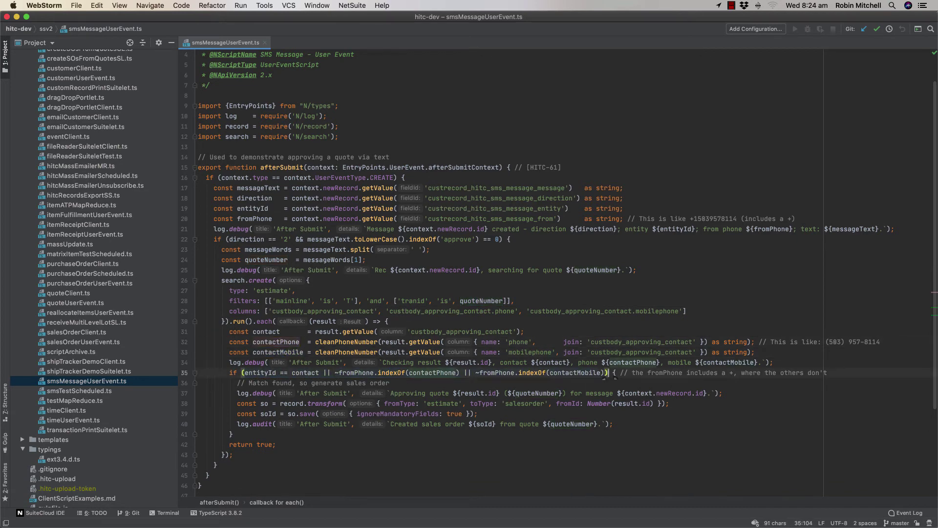
scroll(614, 376, down, 3)
click(318, 356)
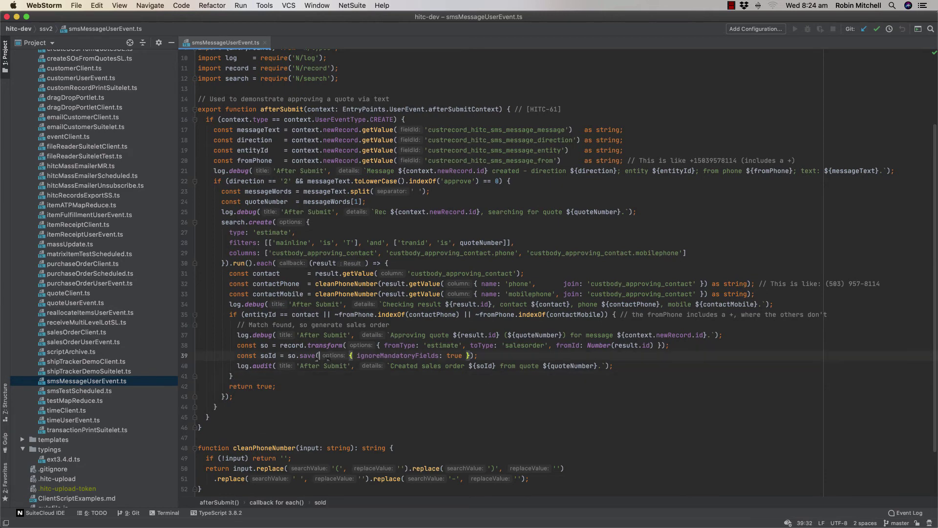
key(Down)
key(Down)
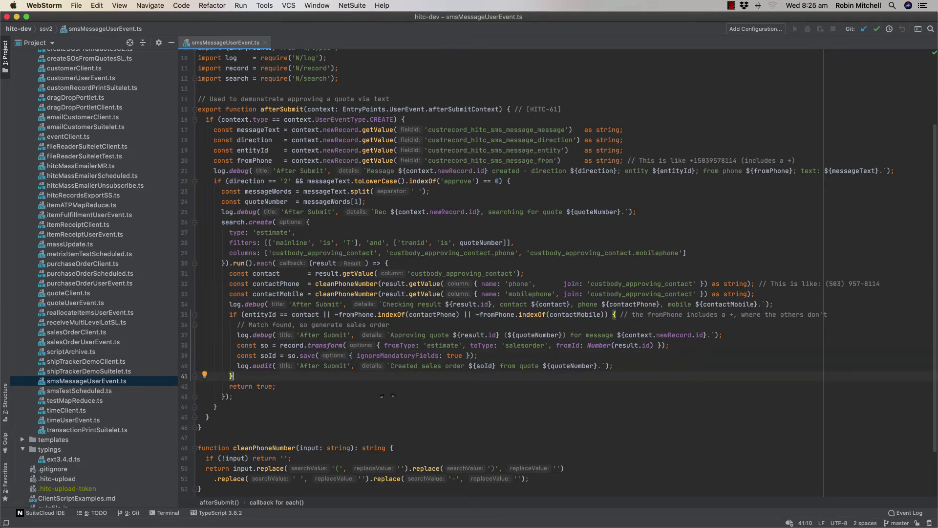
key(super+Tab)
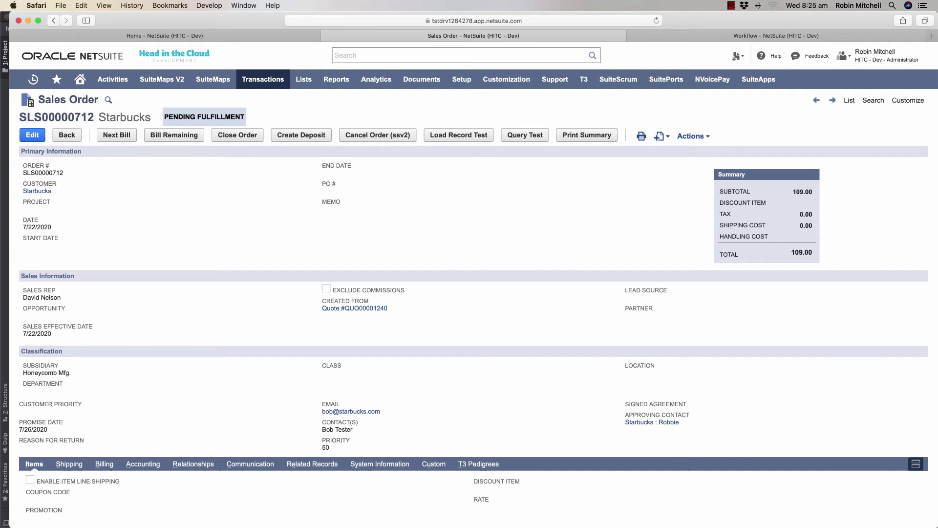
Open the Fulfillment SMS Notification workflow and select its Send SMS Notification state.
key(ctrl+Tab)
click(890, 110)
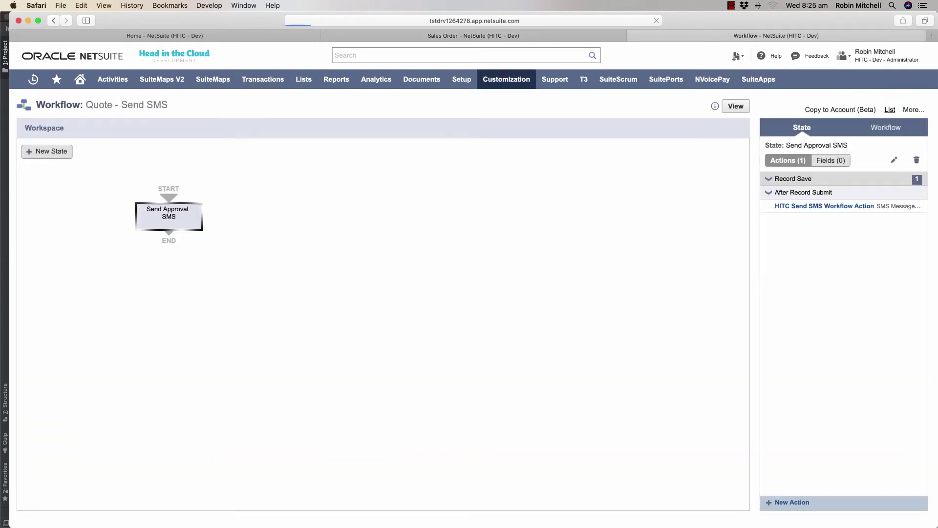
click(127, 184)
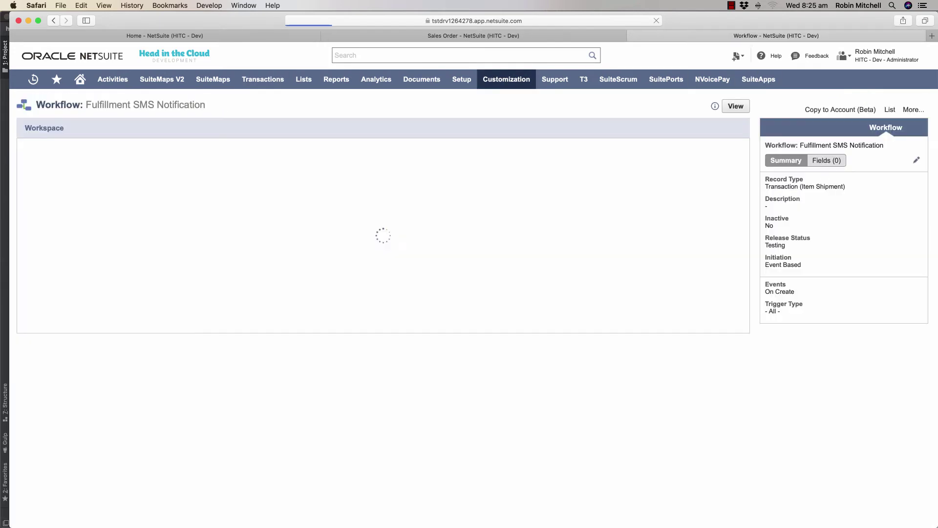
click(146, 214)
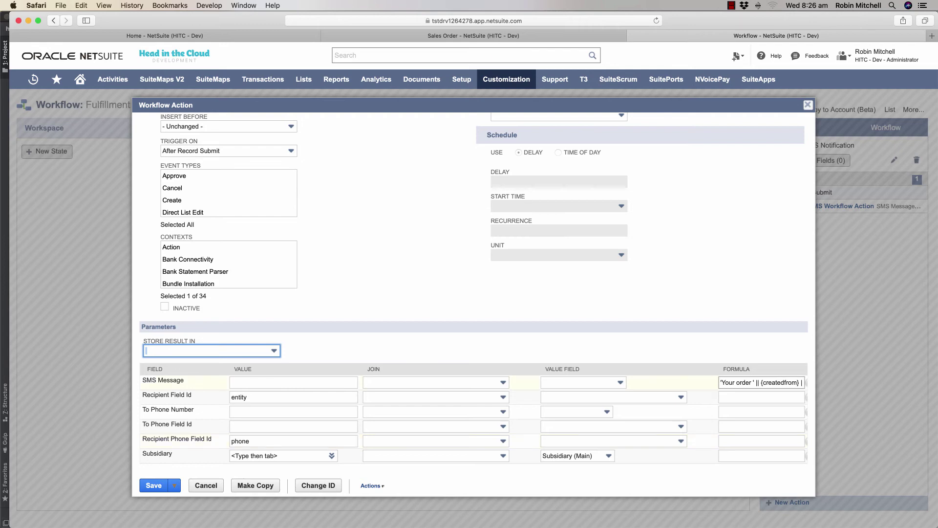
Read through the fulfillment SMS action's 'Your order' message formula.
drag(720, 382, 811, 382)
click(749, 382)
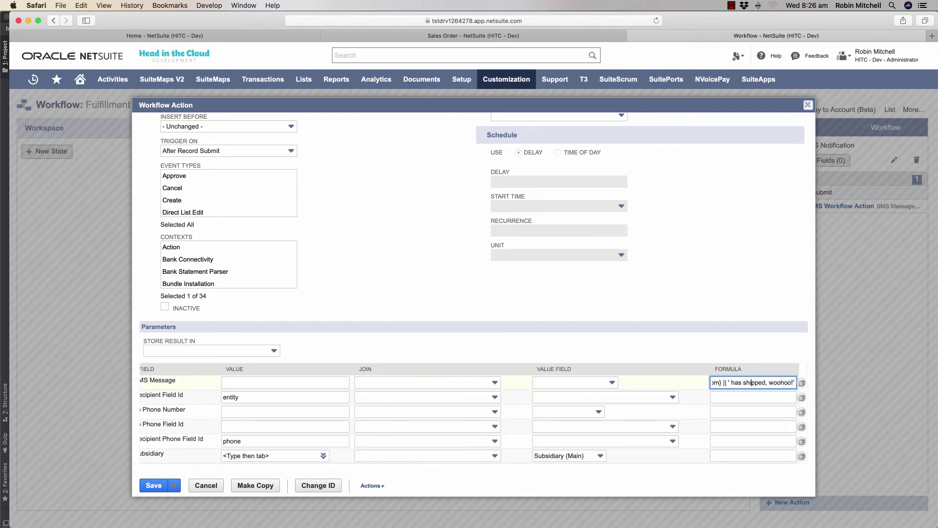
key(ctrl+shift+Tab)
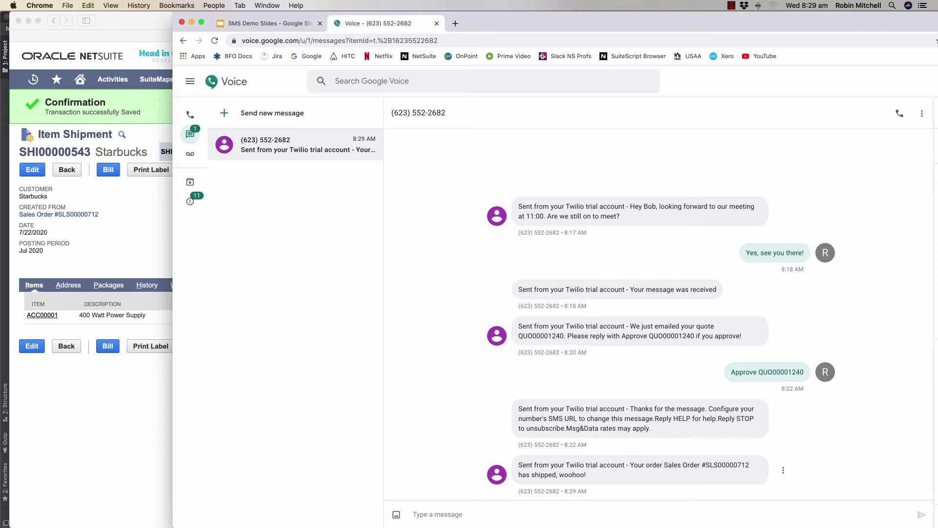
Read the shipped-order text in Google Voice, then return to NetSuite item shipment SHI00000543.
key(super+Tab)
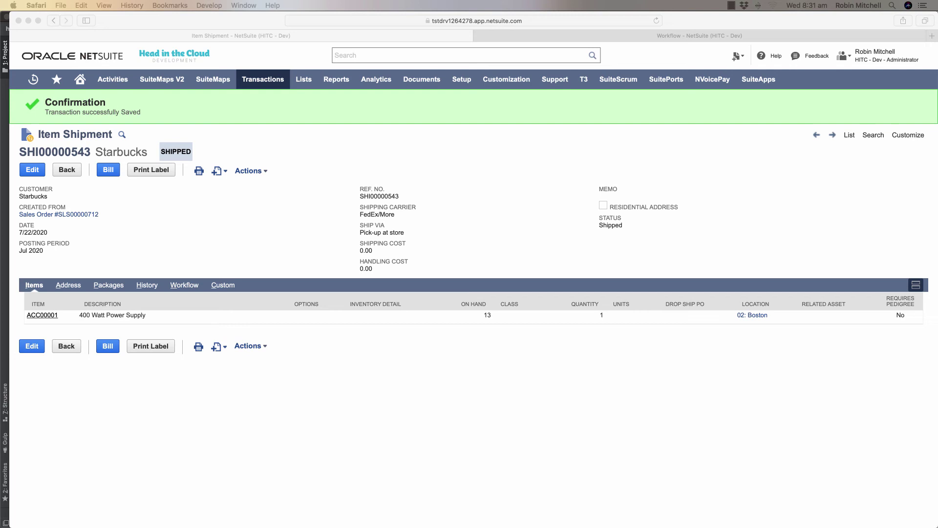
key(super+Tab)
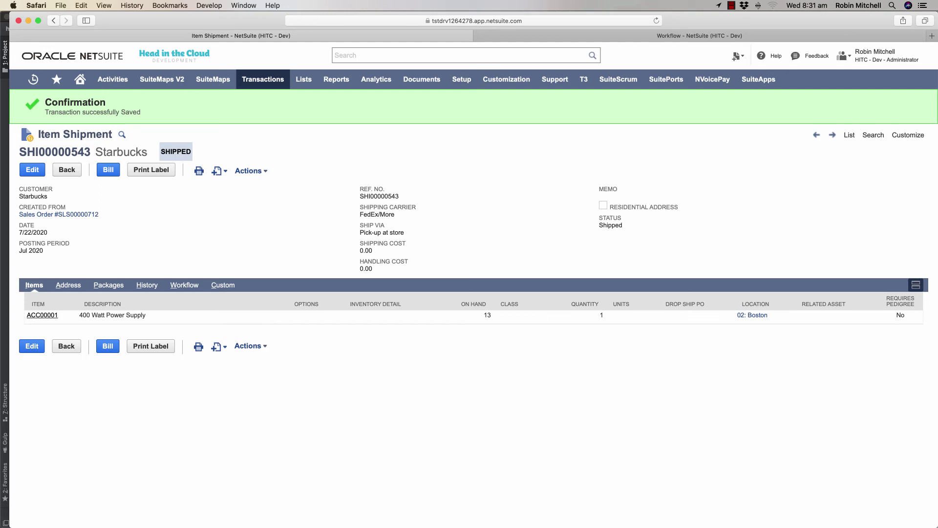
Review smsTestScheduled.ts lines 18–42: Suitelet URL lookup, search-results loop, and per-result SMS send.
key(super+Tab)
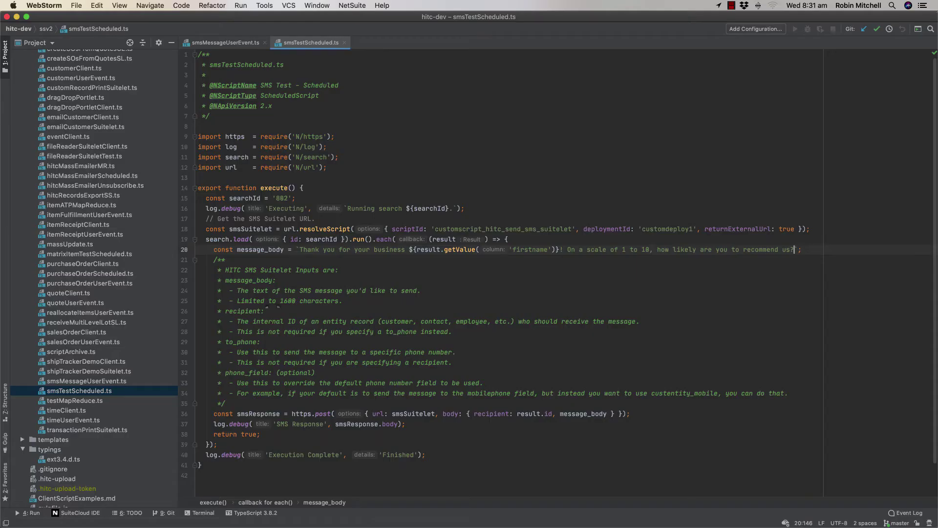
click(386, 228)
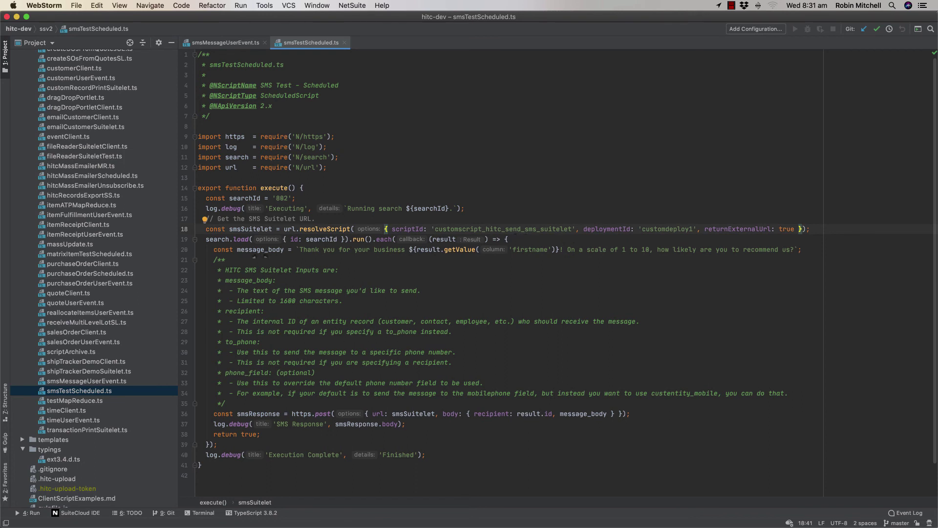
key(Down)
key(End)
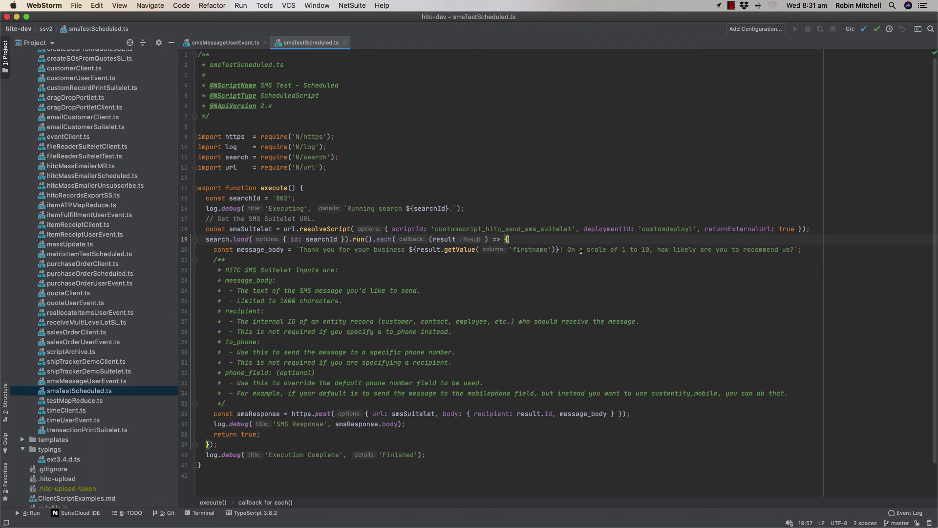
click(635, 414)
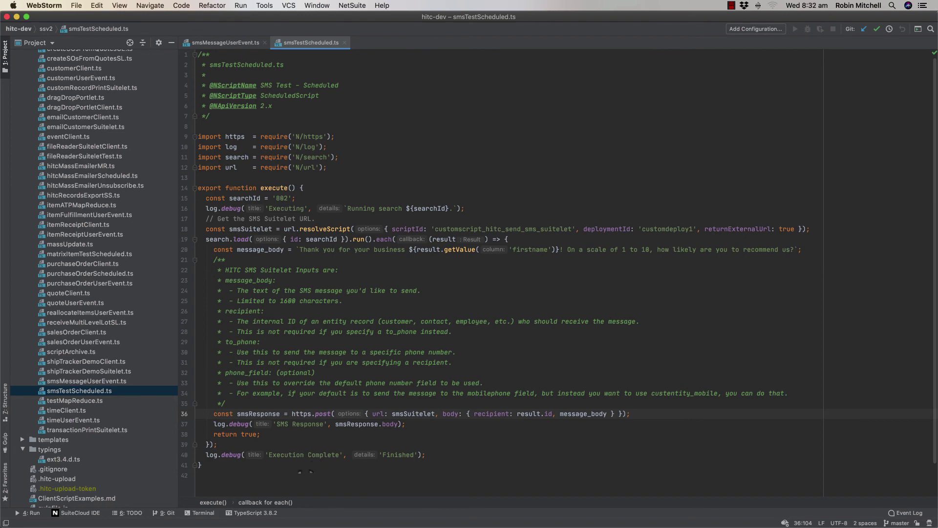
click(302, 476)
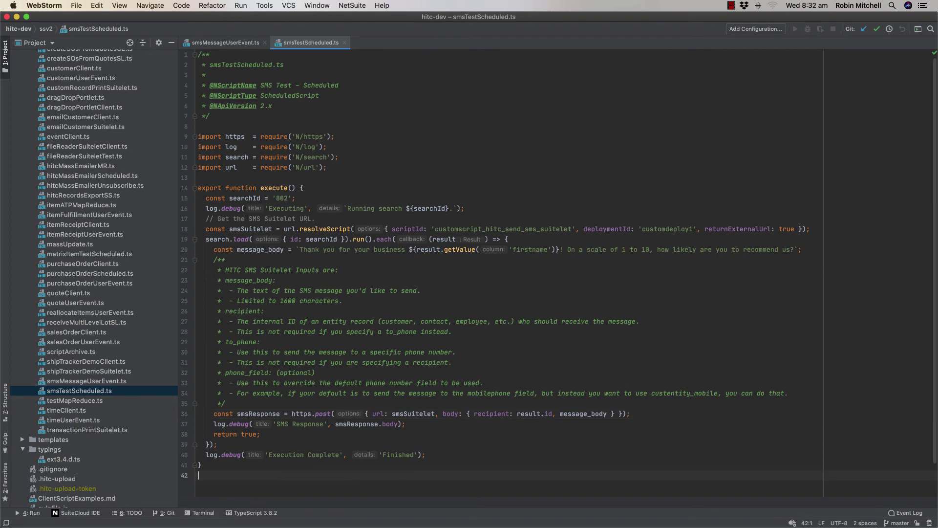
Open the SMS Test - Scheduled script's customdeploy1 deployment for editing.
key(super+Tab)
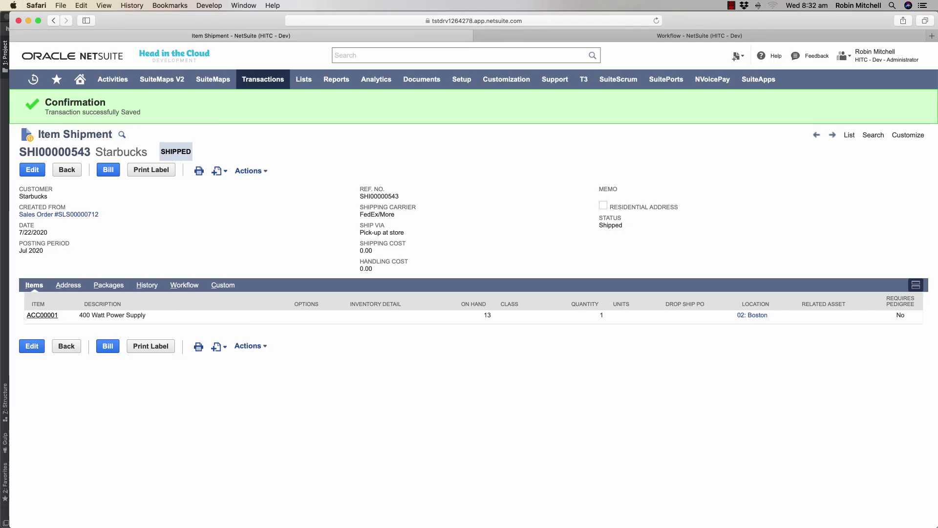
click(699, 36)
mouse_move(506, 79)
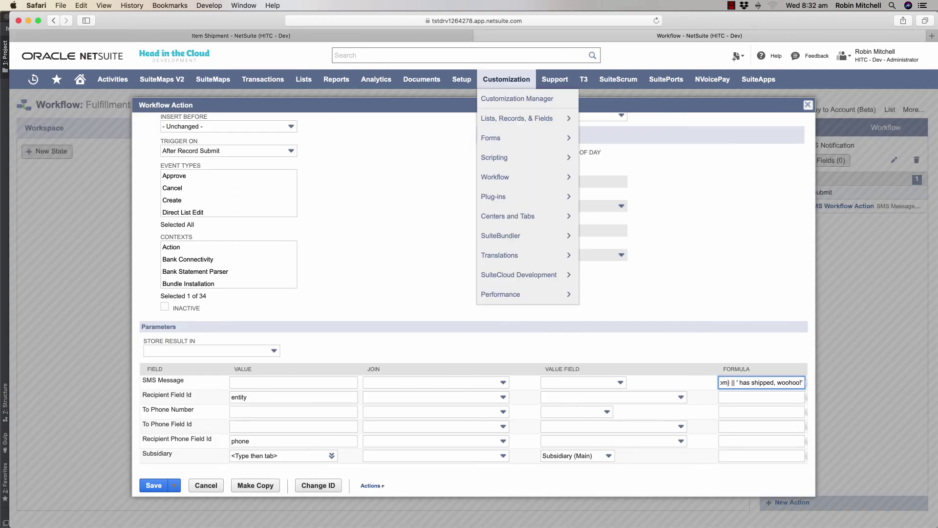
mouse_move(495, 158)
click(593, 157)
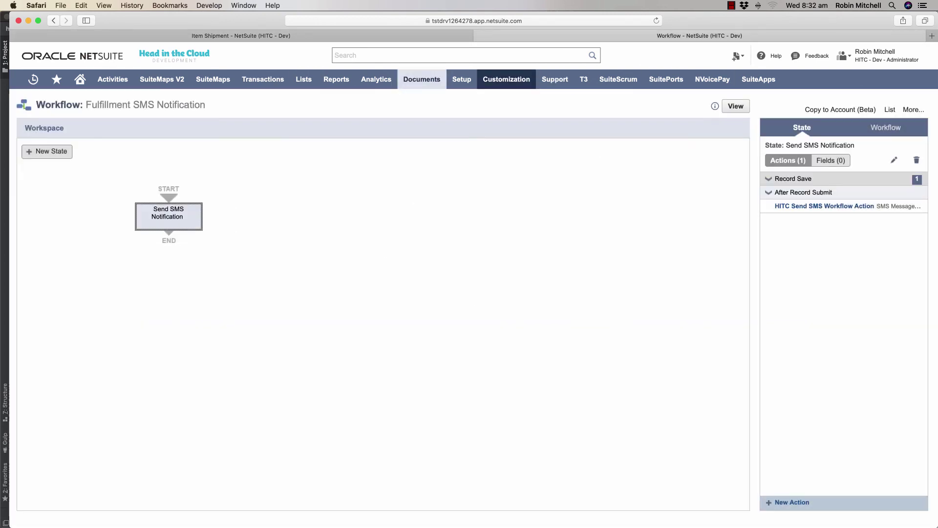
mouse_move(506, 79)
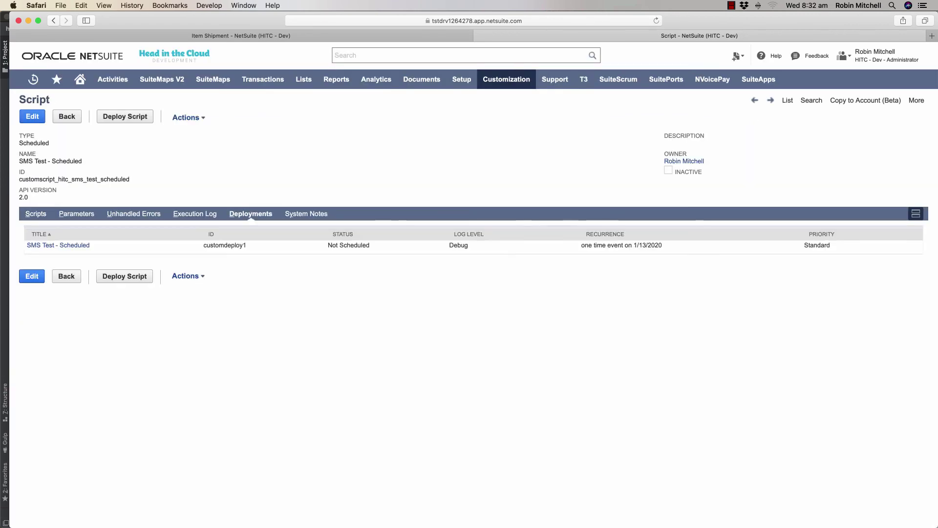
click(250, 245)
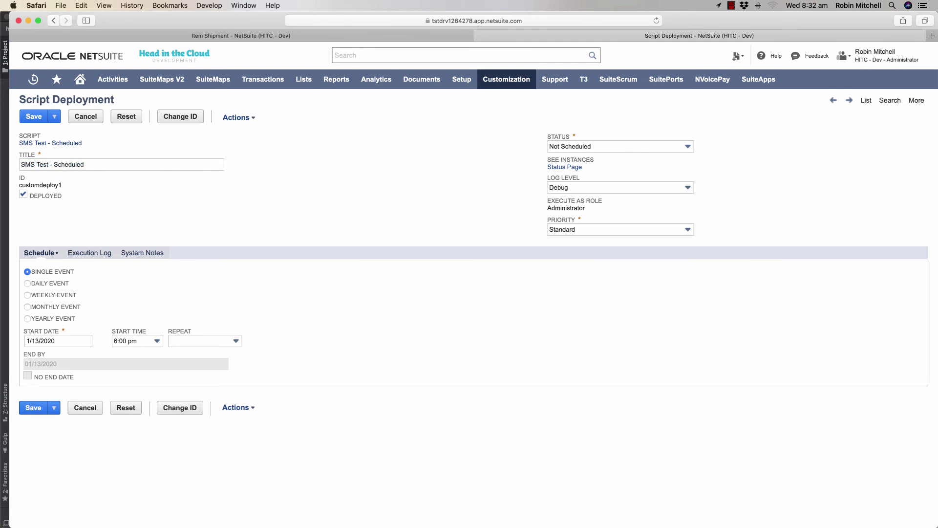
Save and execute the deployment, then view its execution log through Execution Complete.
mouse_move(54, 116)
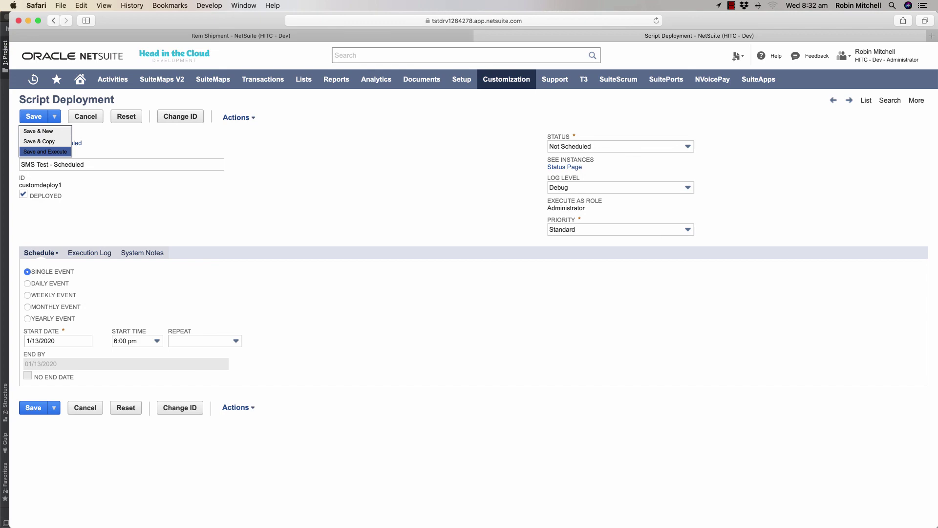
click(45, 151)
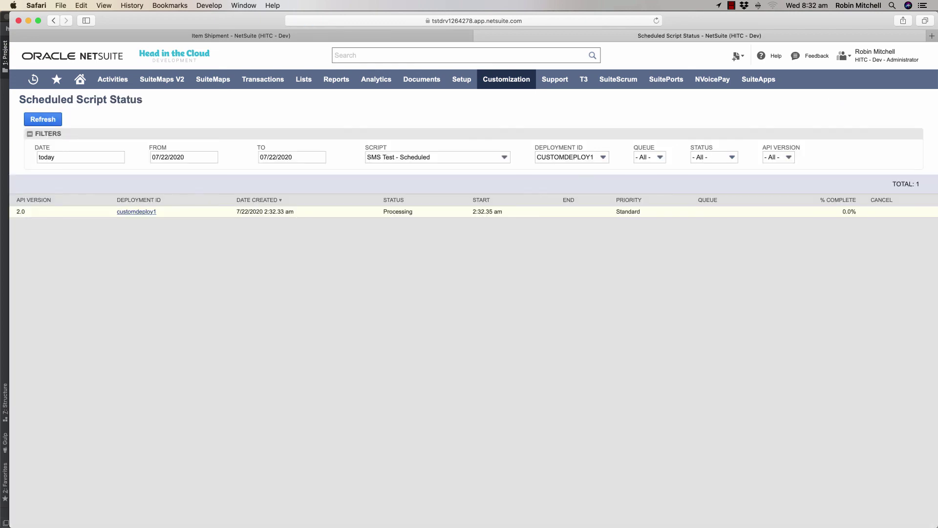
click(136, 211)
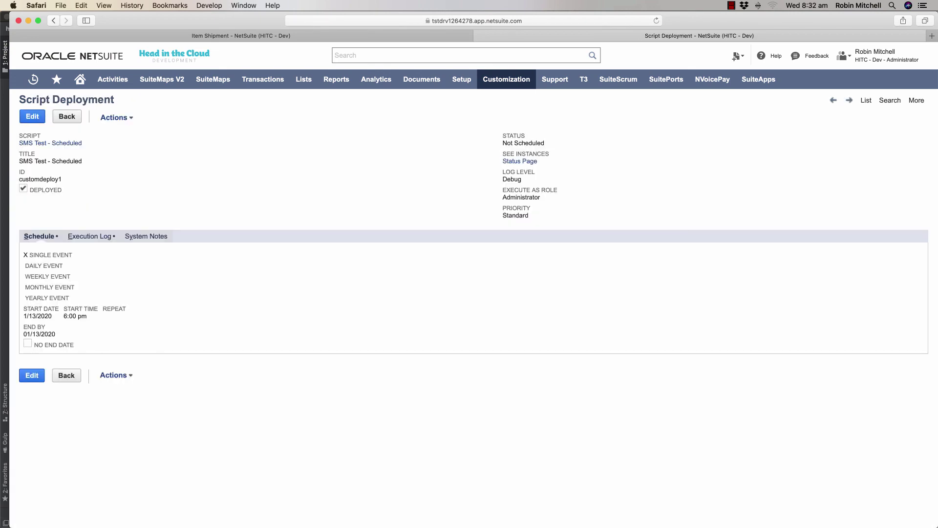
click(91, 236)
scroll(469, 293, down, 3)
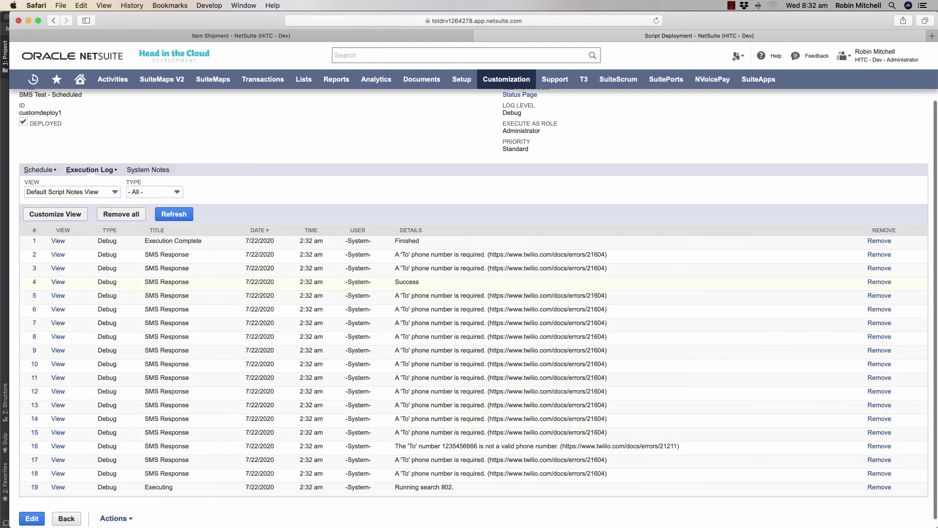
Check the Google Voice conversation in Chrome for the thank-you rating text.
key(super+Tab)
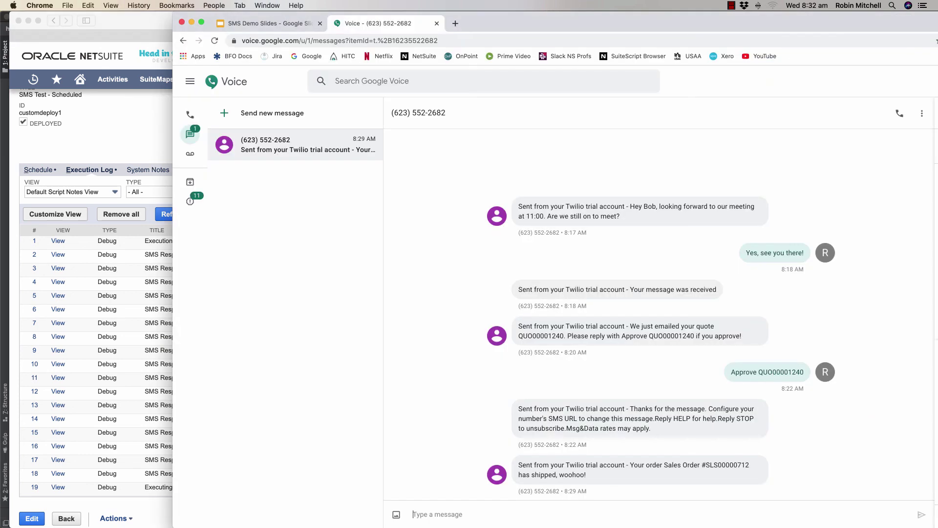